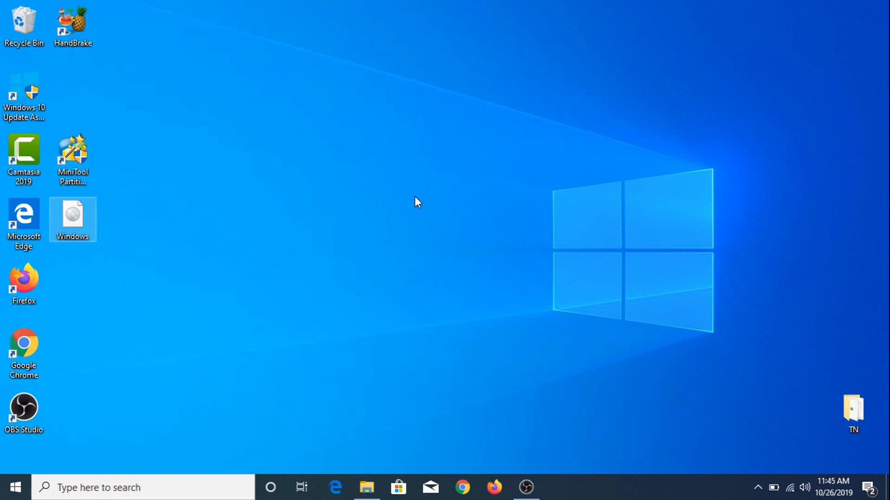
# Launch MiniTool Partition Wizard from its desktop shortcut.
pyautogui.click(85, 166)
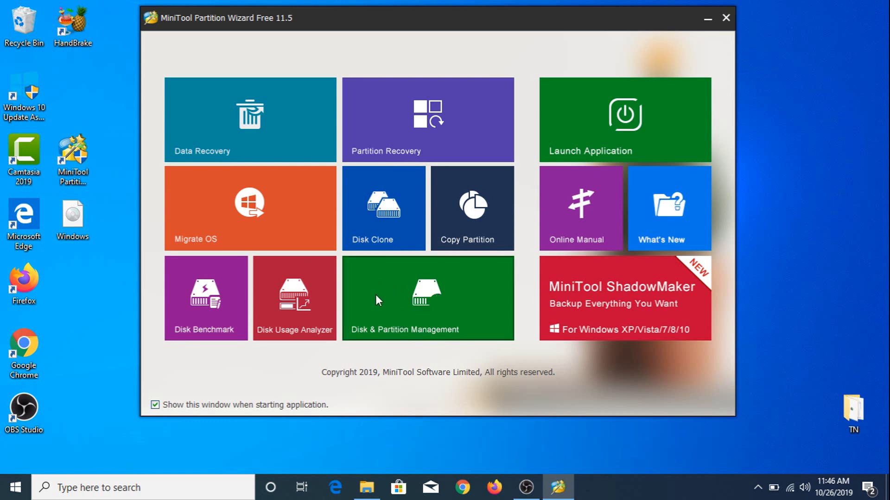
# Enter Disk & Partition Management, dismiss the ad, and select G: New Volume on Disk 2.
pyautogui.click(406, 289)
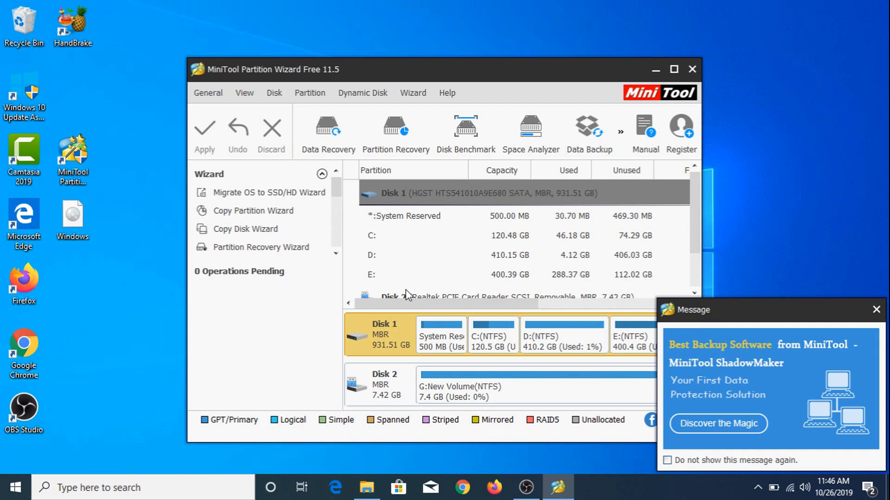
pyautogui.click(875, 309)
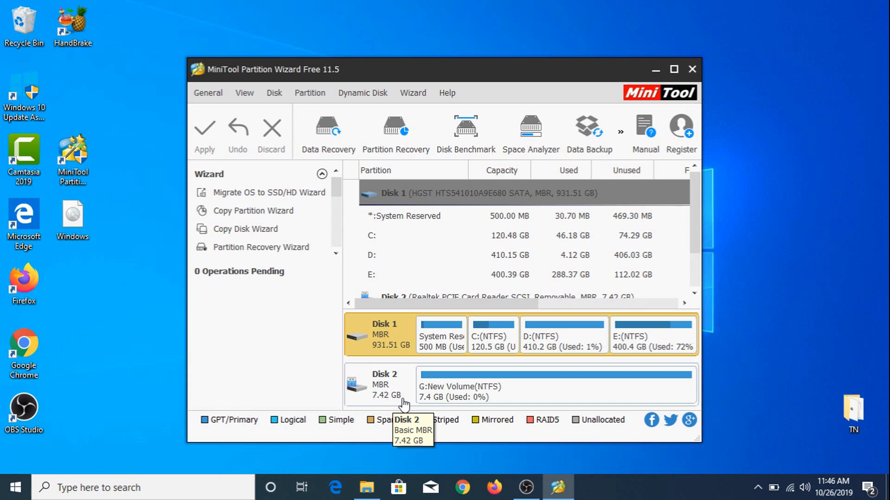
pyautogui.click(490, 396)
# Start Wipe Partition on G: with Fill Sectors with Zero as the wiping method.
pyautogui.rightClick(523, 393)
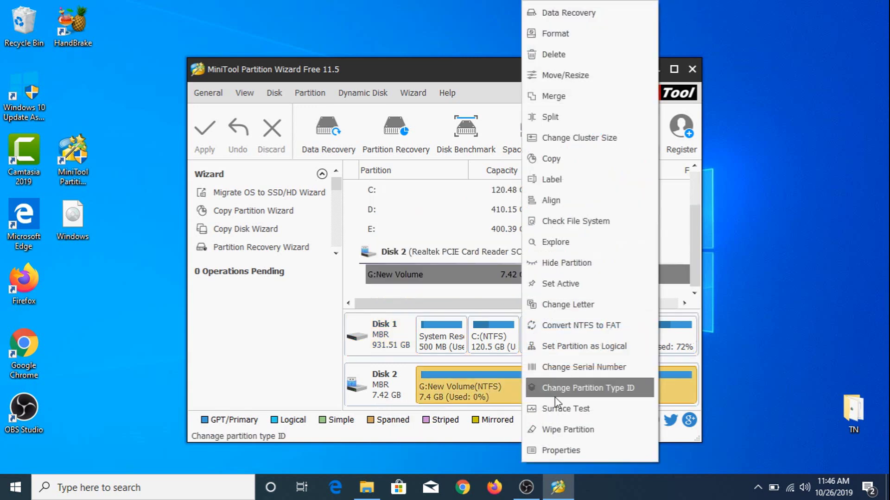
pyautogui.click(581, 430)
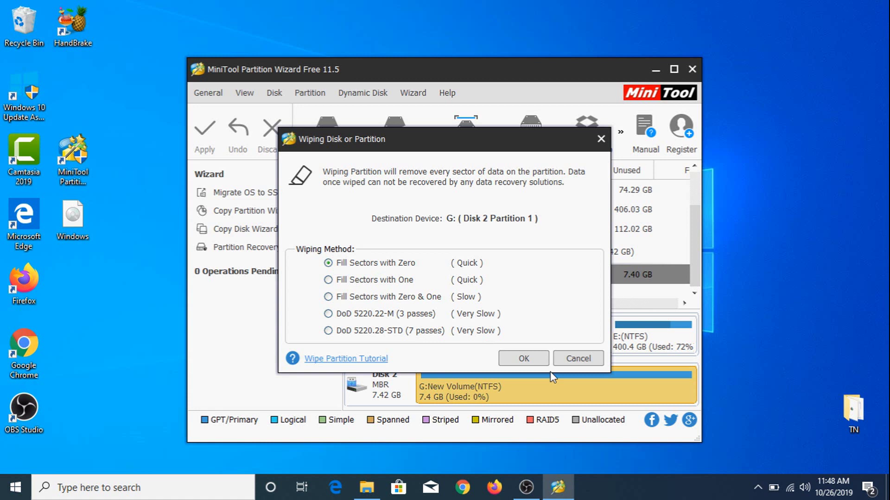
# Confirm the zero-fill wipe of G: and apply it, leaving Disk 2 unformatted 7.4 GB.
pyautogui.click(525, 360)
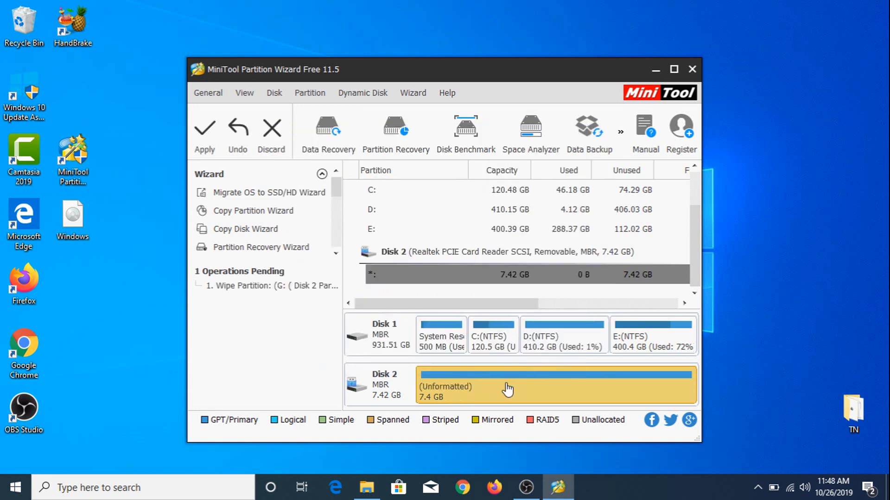
pyautogui.click(208, 145)
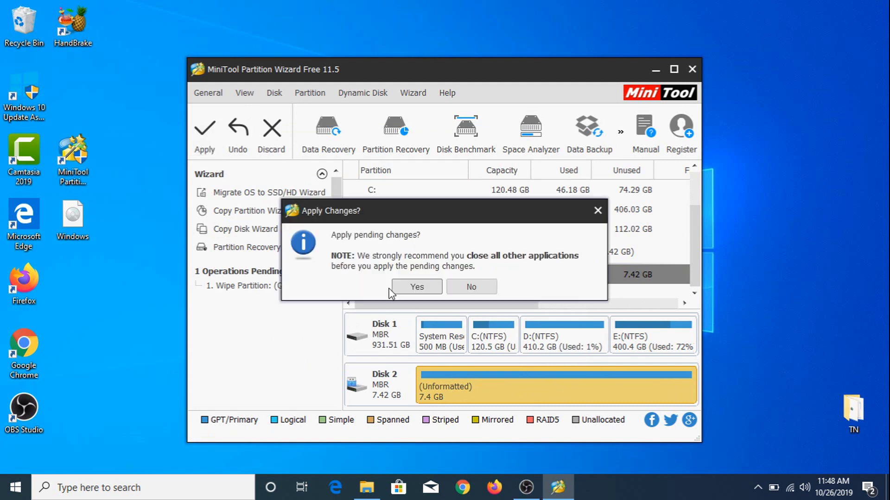
pyautogui.click(417, 287)
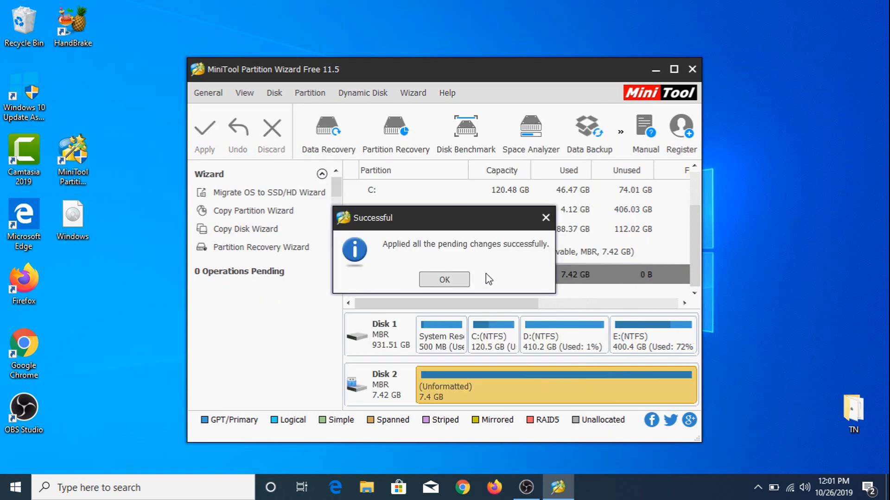
pyautogui.click(445, 280)
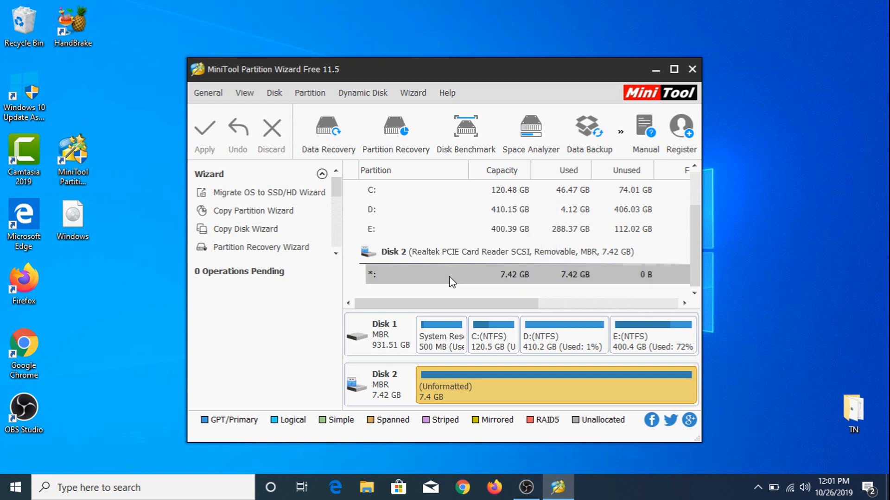
pyautogui.click(449, 276)
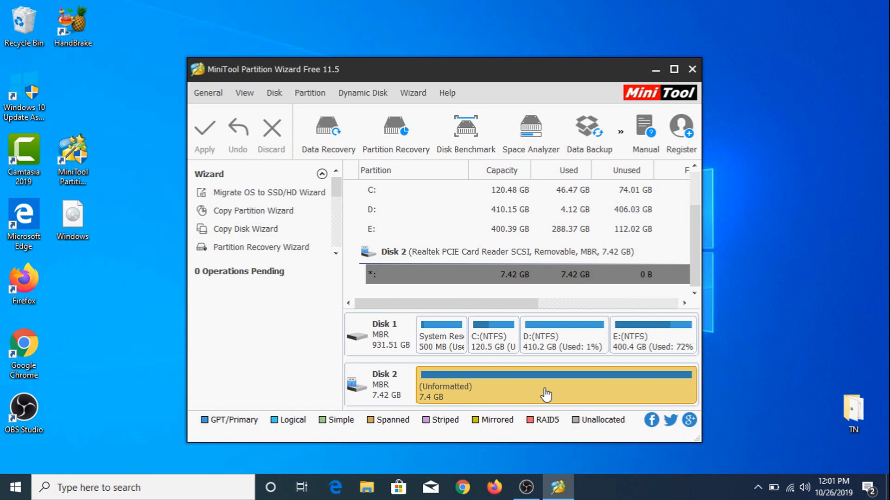
pyautogui.click(466, 389)
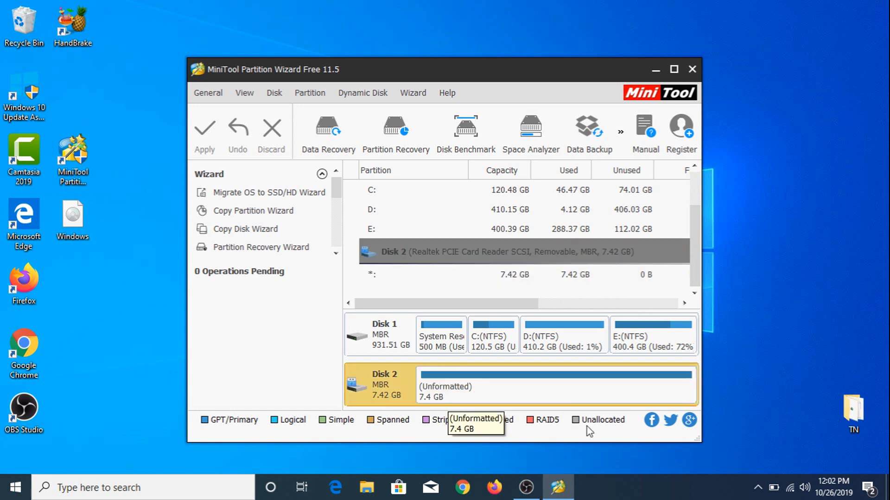